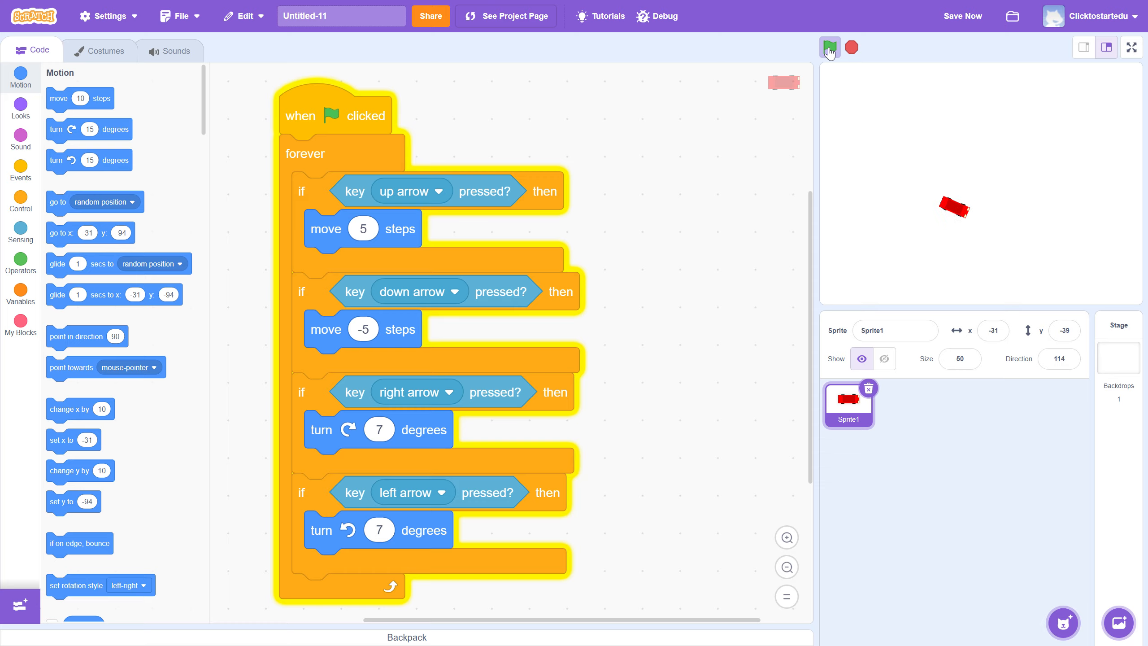
- Test-drive the car around the stage using its forward and turning controls
key(Left)
key(Up)
key(Up)
key(Right)
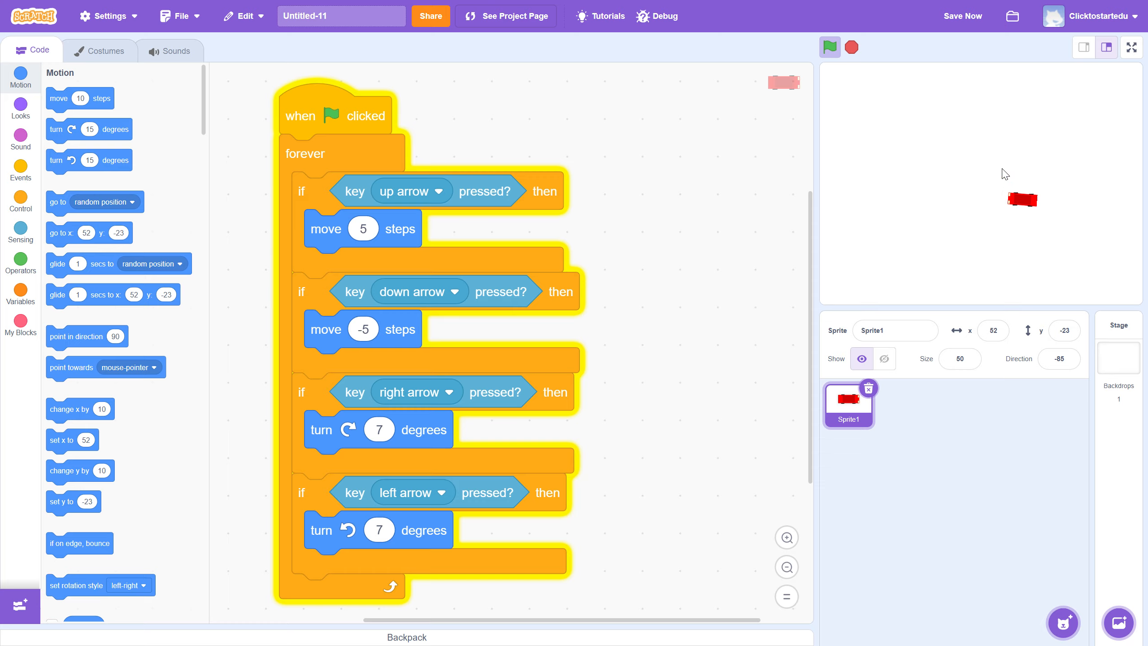
key(Up)
key(Right)
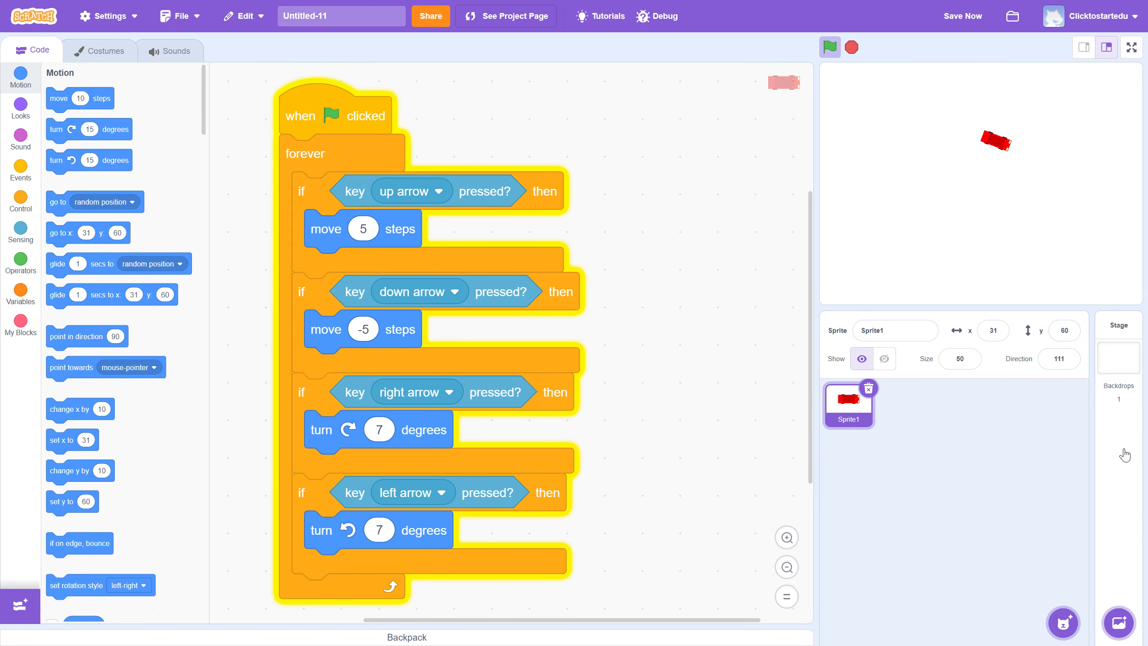
- Open the stage's backdrop for editing and set the Fill tool's colour to a saturated dark green
click(1123, 476)
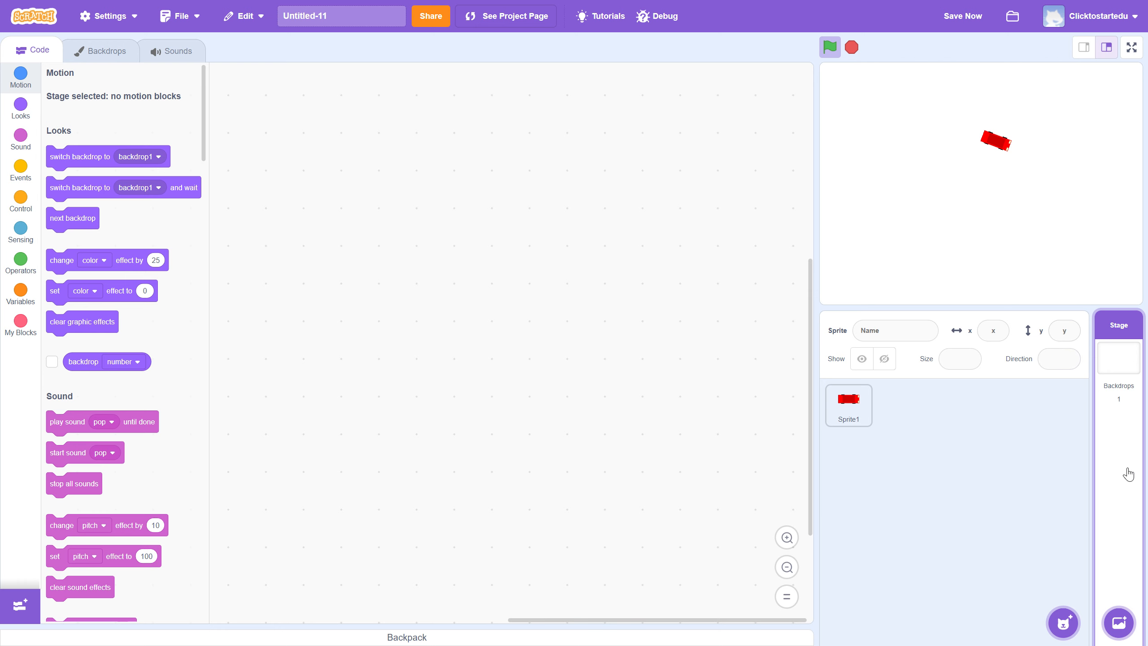
click(109, 55)
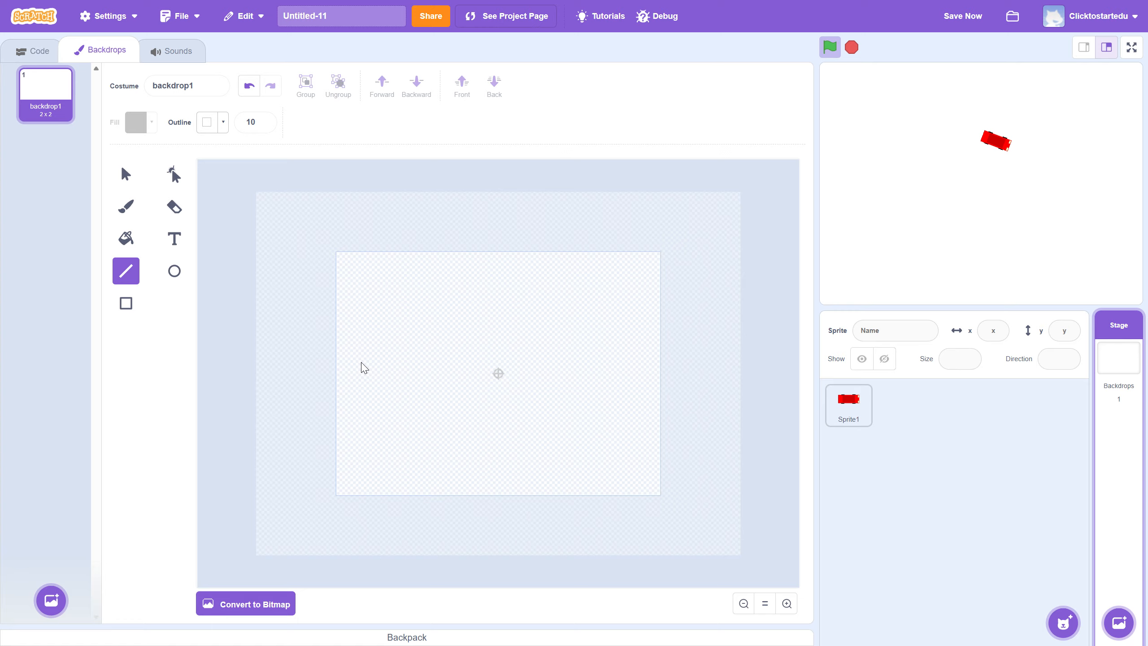
click(128, 246)
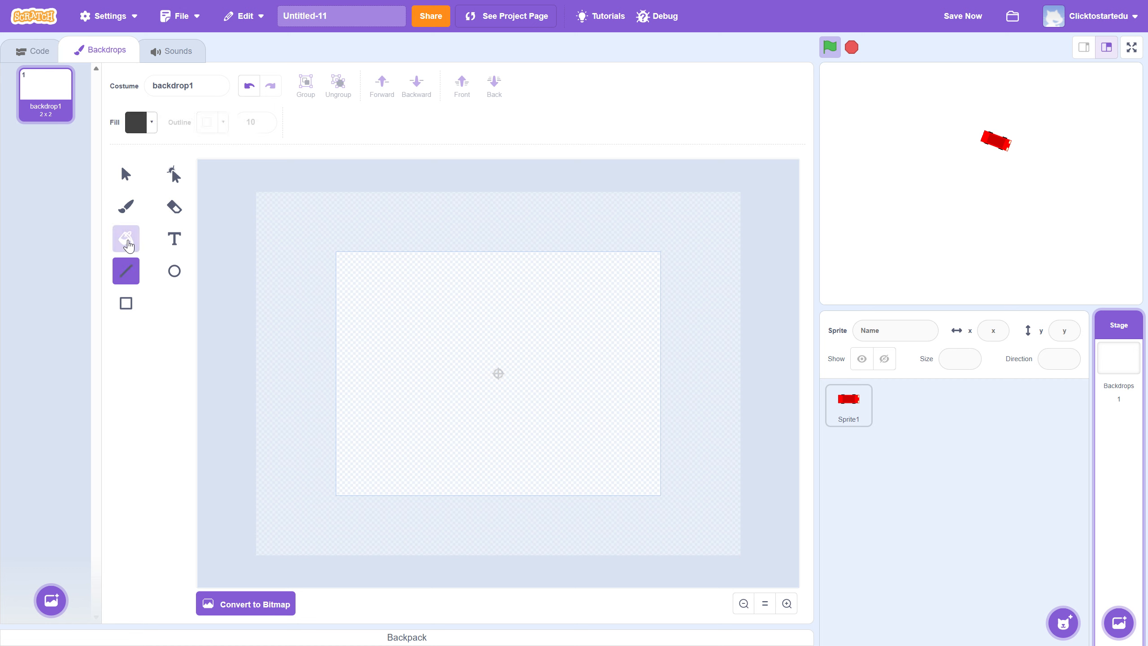
click(151, 124)
drag(113, 277, 181, 281)
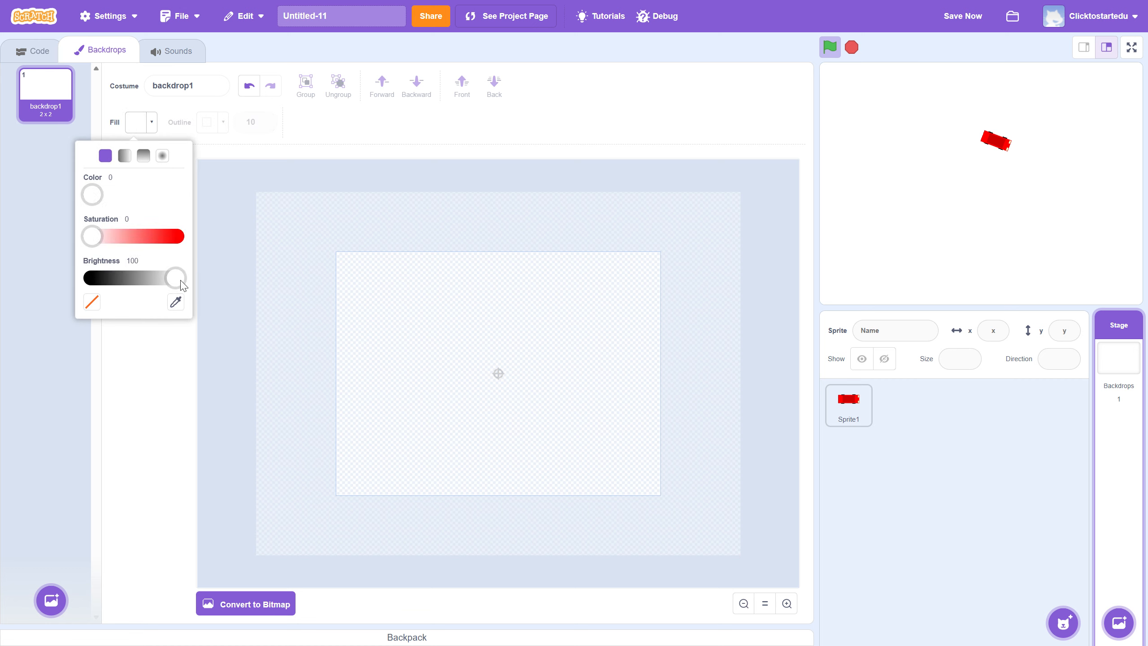
drag(92, 236, 177, 237)
drag(93, 199, 119, 202)
drag(176, 278, 137, 279)
click(318, 145)
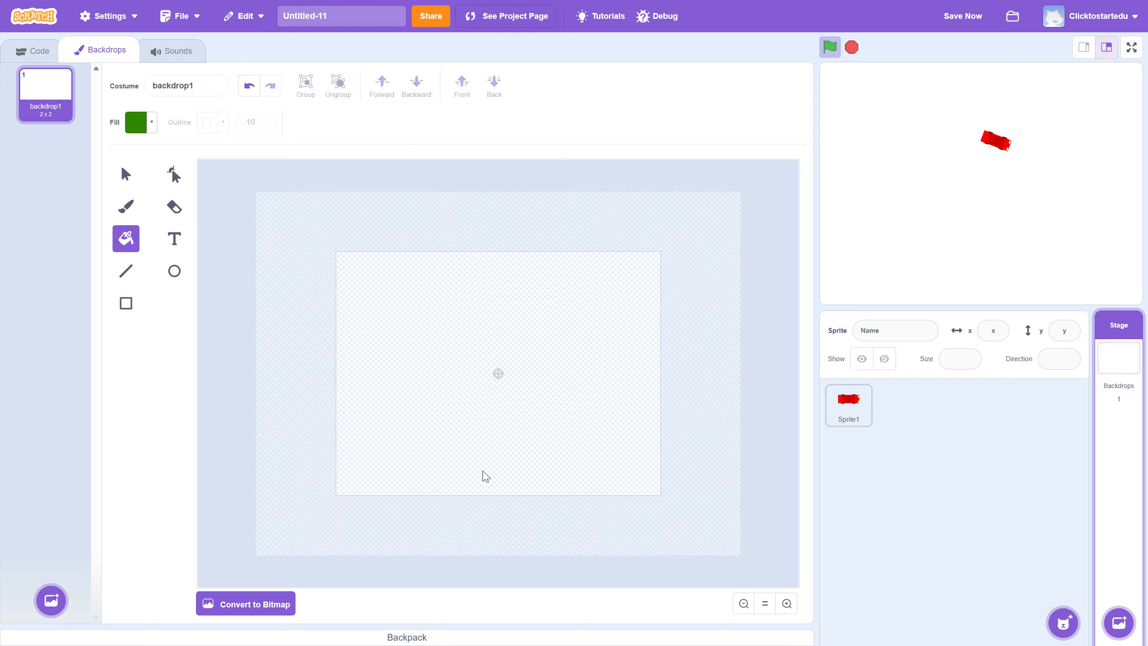
- Convert the backdrop to bitmap, fill the whole canvas with the green, and convert it back to vector
click(254, 606)
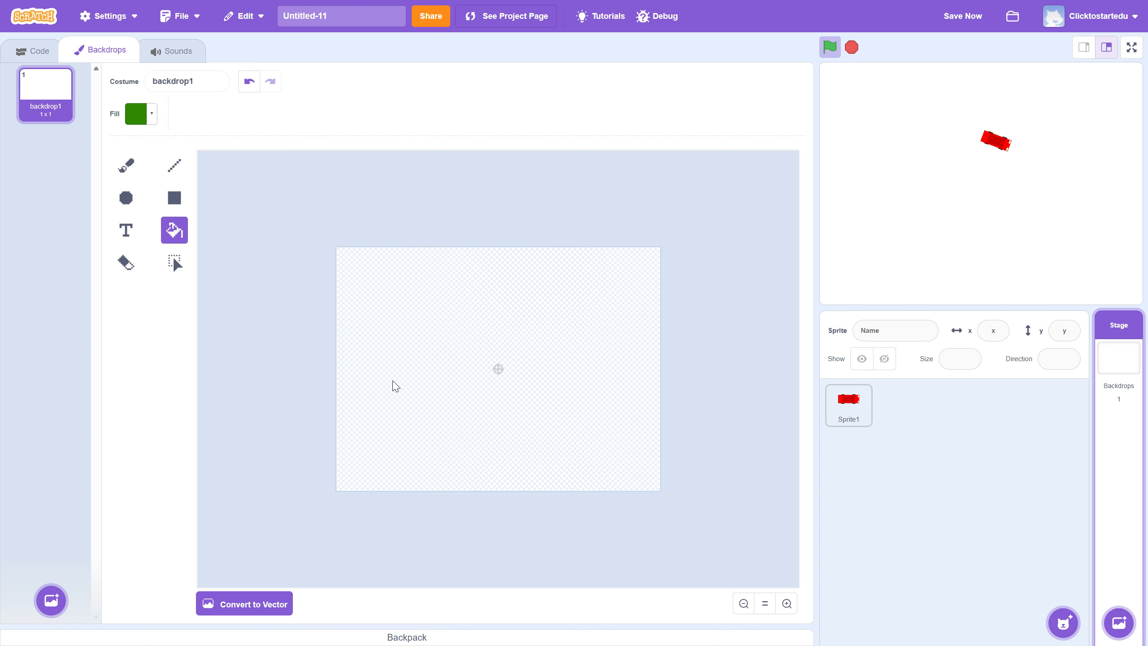
click(450, 341)
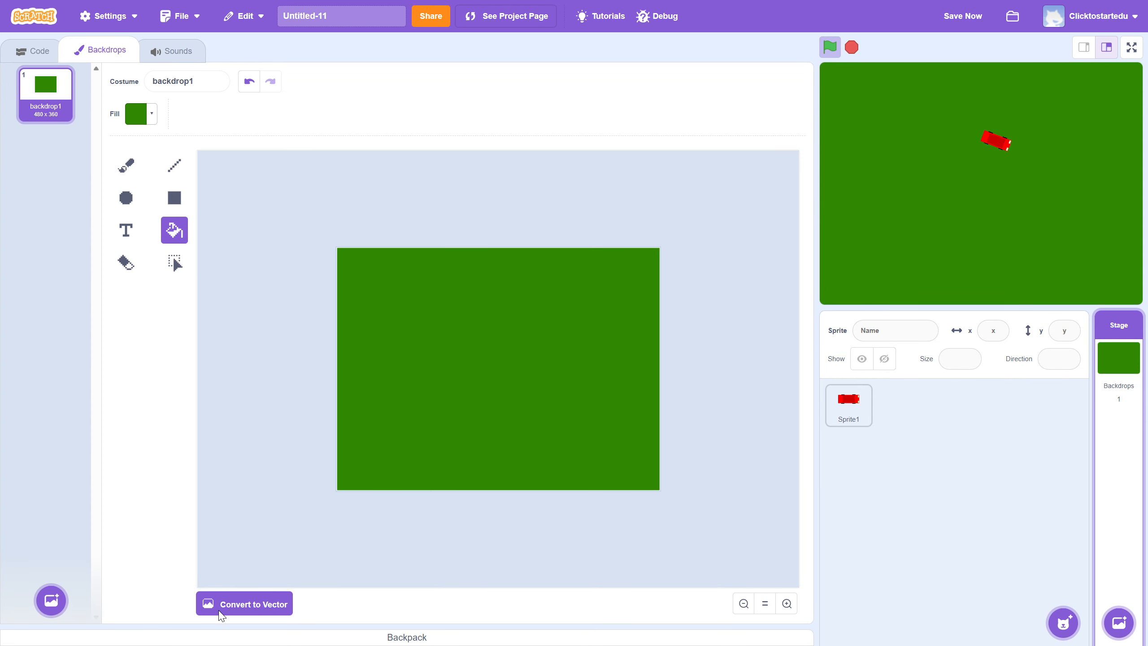
click(245, 609)
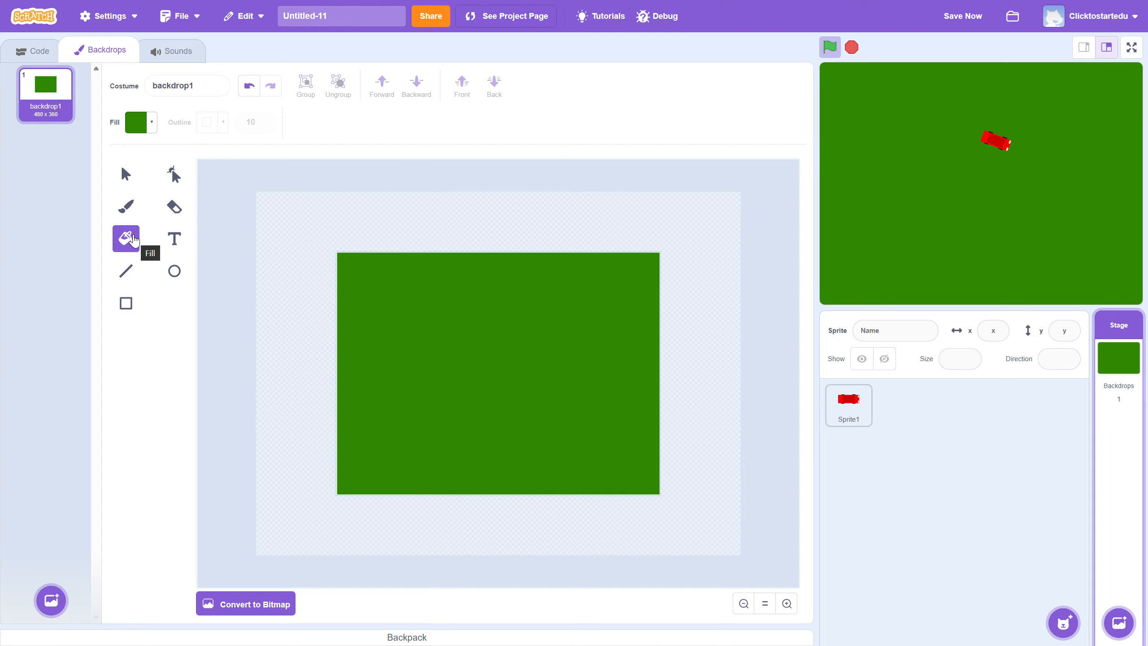
- Paint a closed race-track loop on the green backdrop with a size 100 brush in dark grey, saturation 0 and brightness 25
click(126, 210)
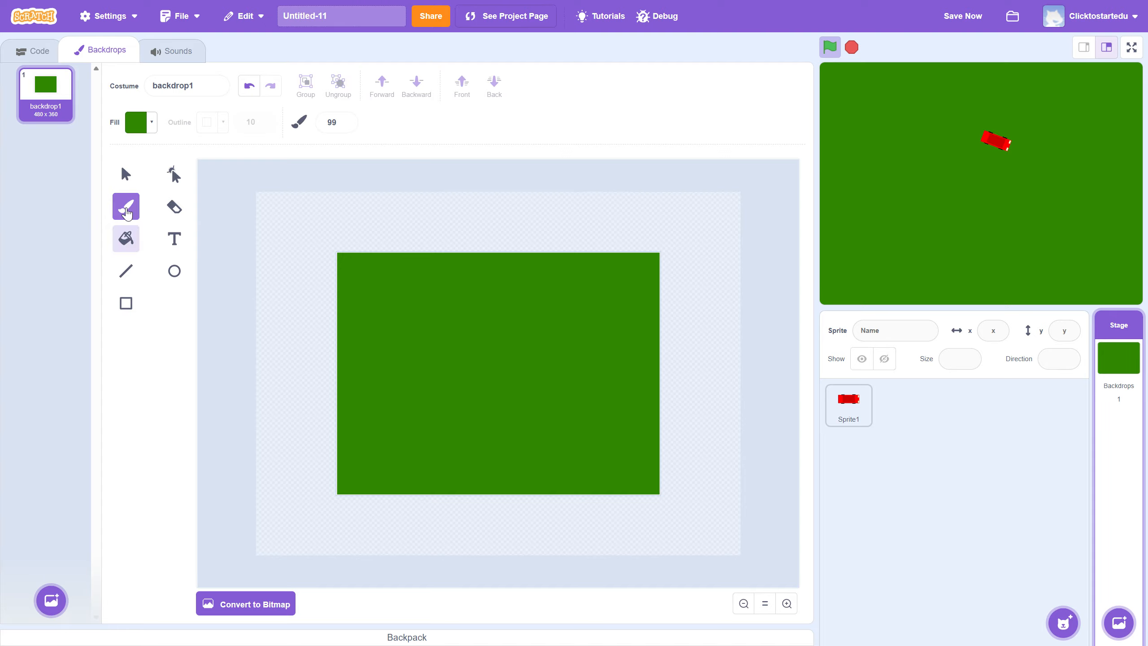
click(345, 121)
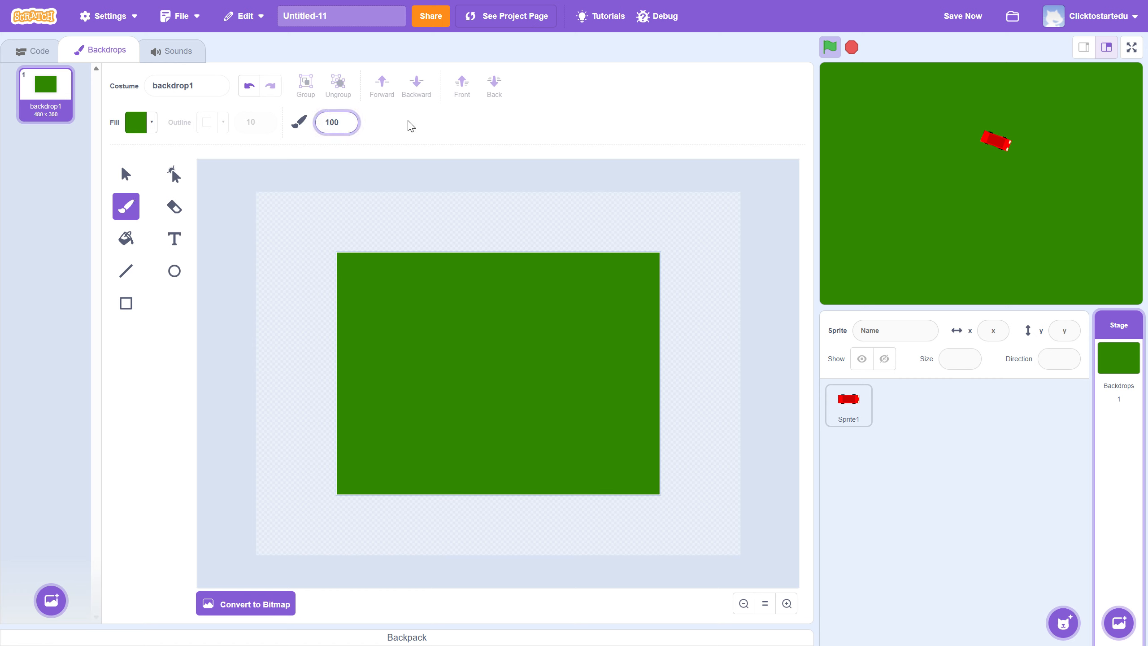
click(347, 124)
key(Return)
click(154, 130)
drag(136, 253, 92, 262)
drag(177, 212, 90, 221)
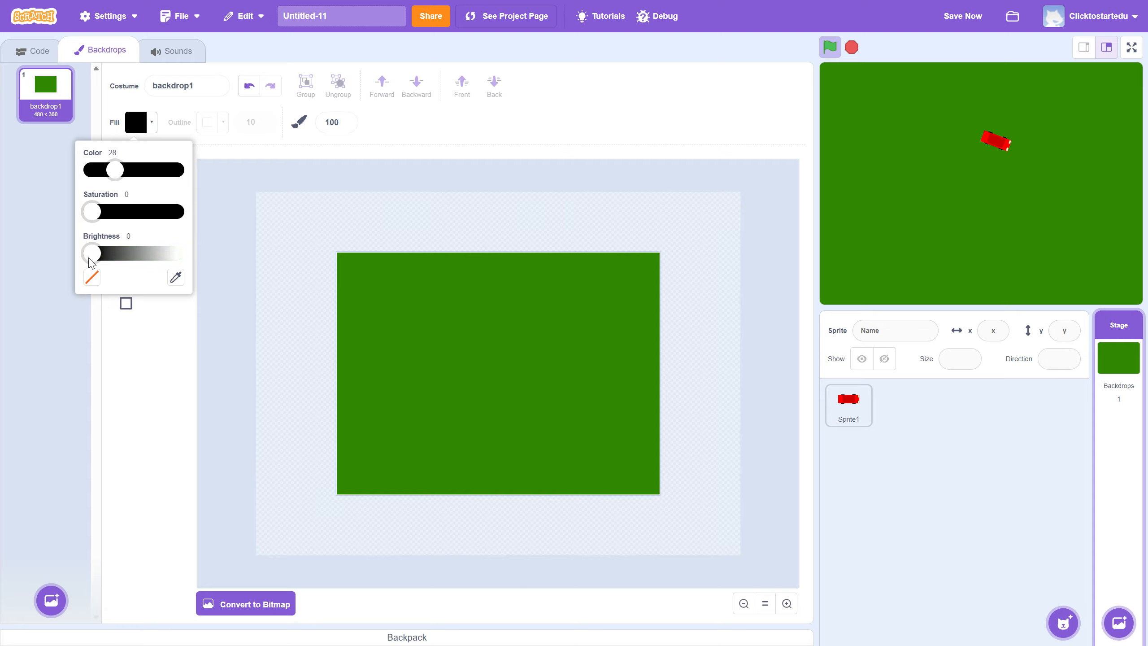
drag(98, 261, 121, 261)
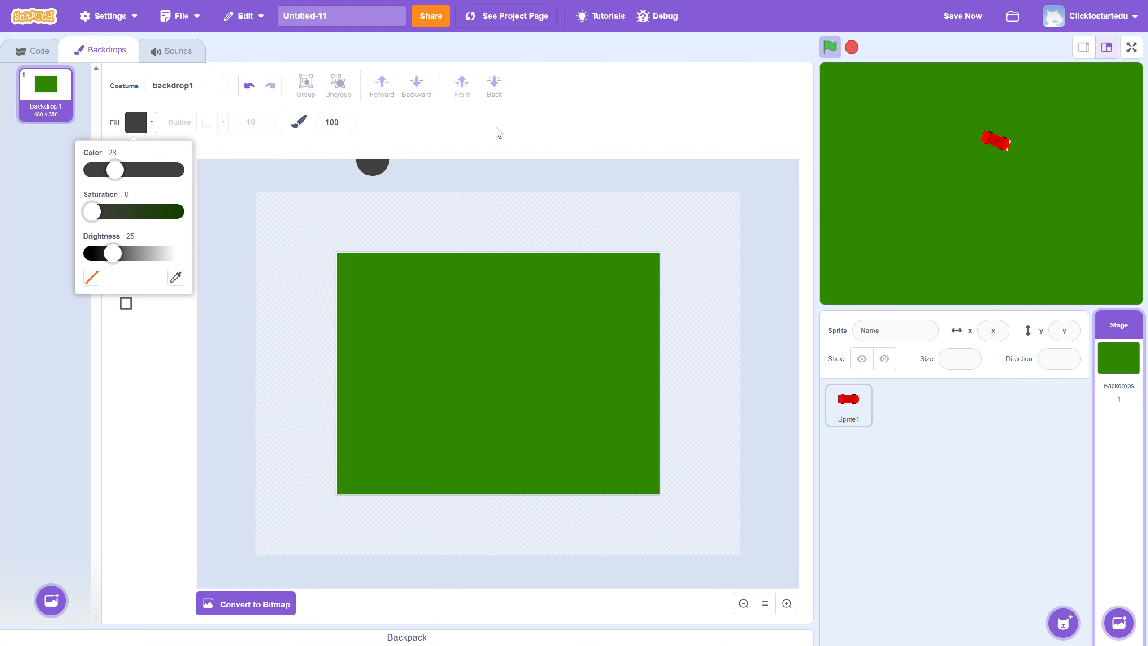
click(492, 139)
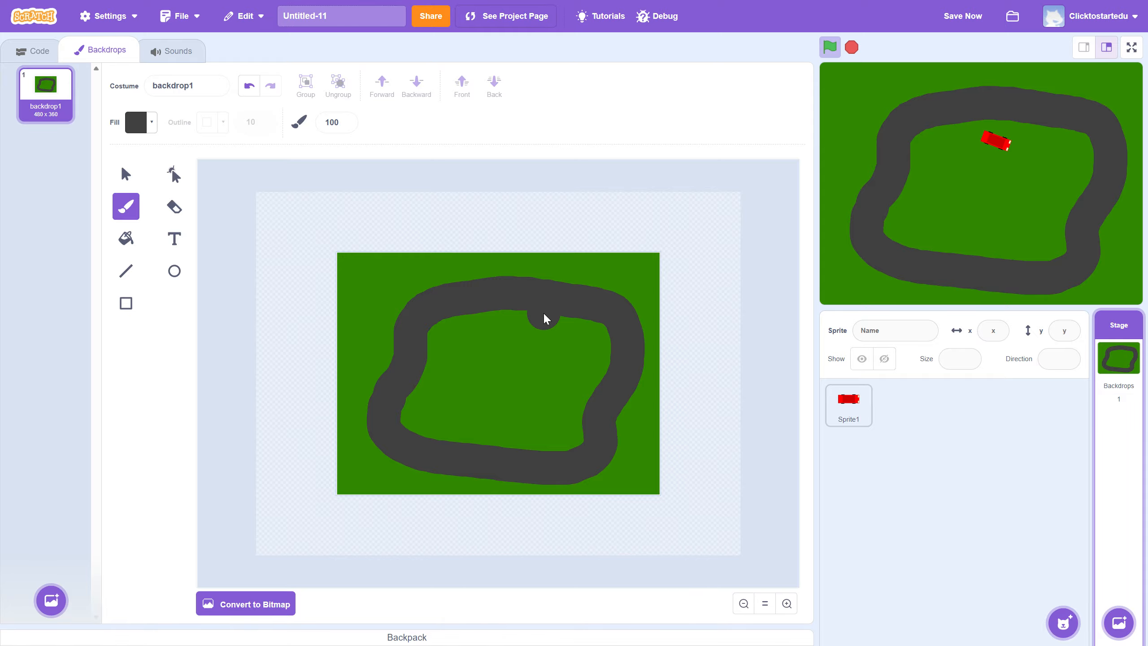
- Rename the red car's sprite as Car
click(852, 413)
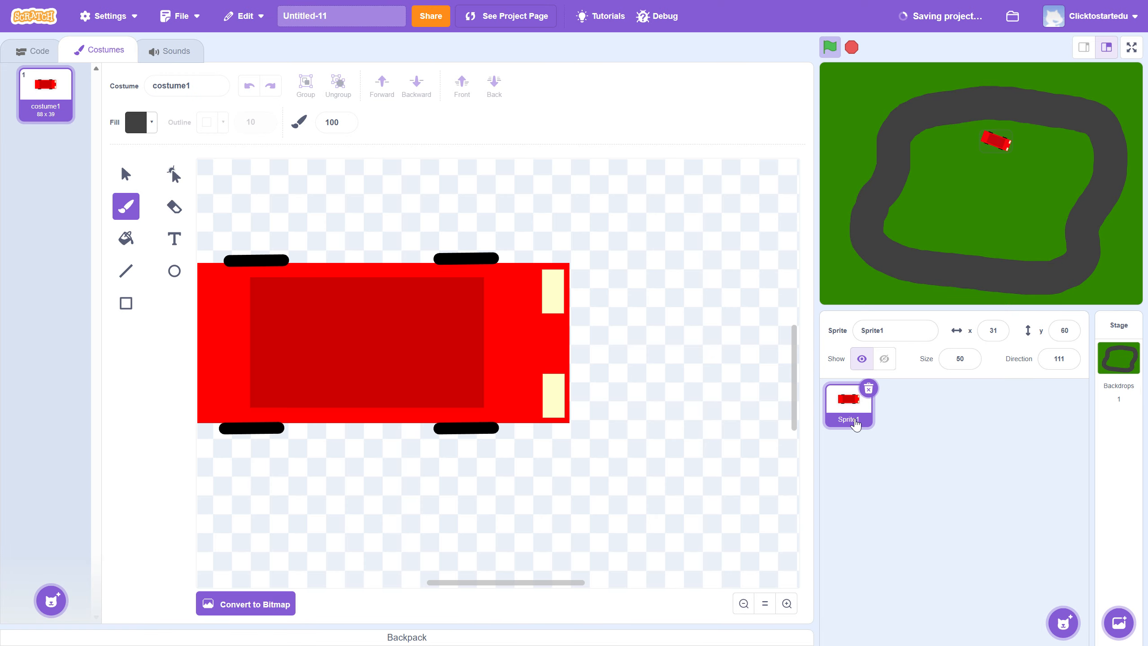
click(887, 333)
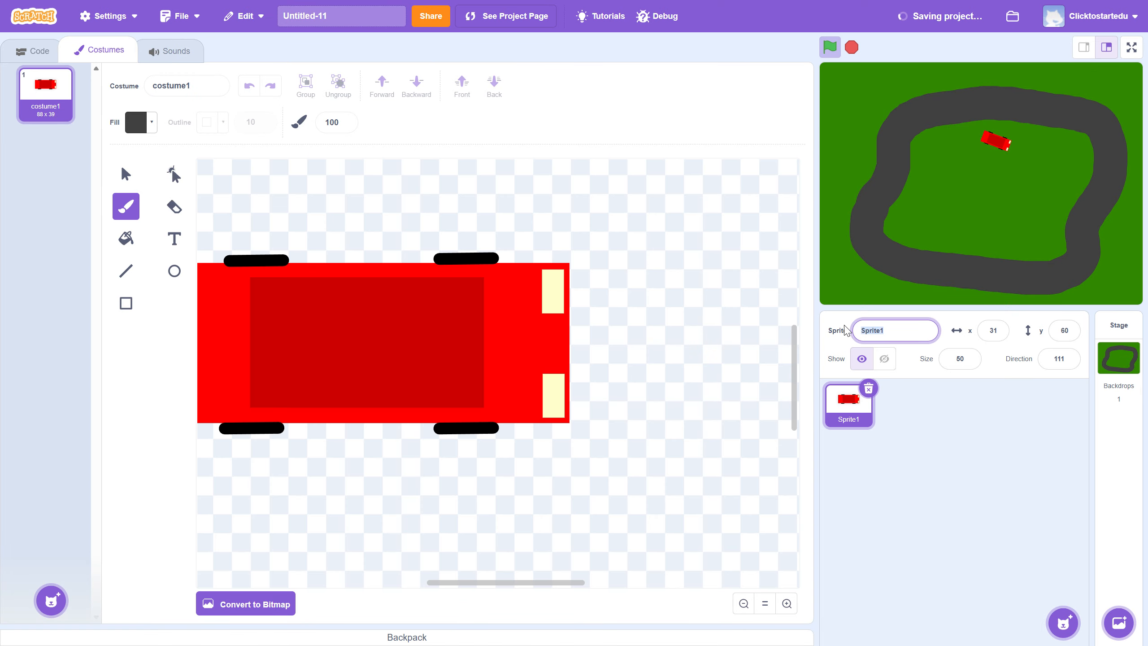
text(Car)
click(934, 480)
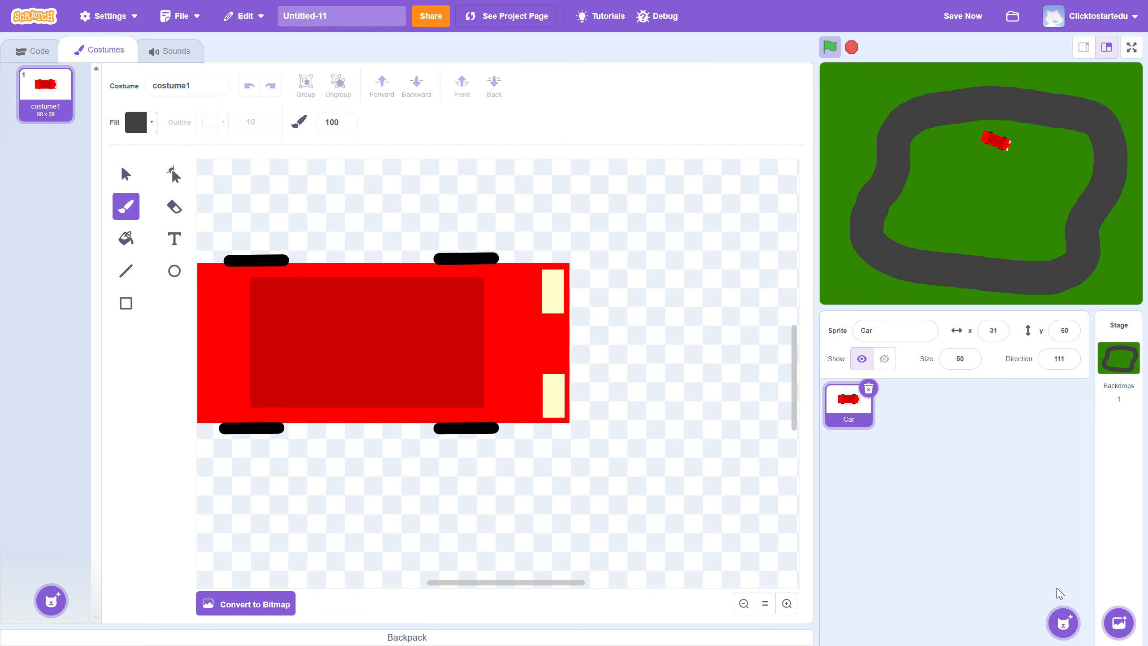
- Create a new blank painted sprite and name it Start / Finish
mouse_move(1065, 627)
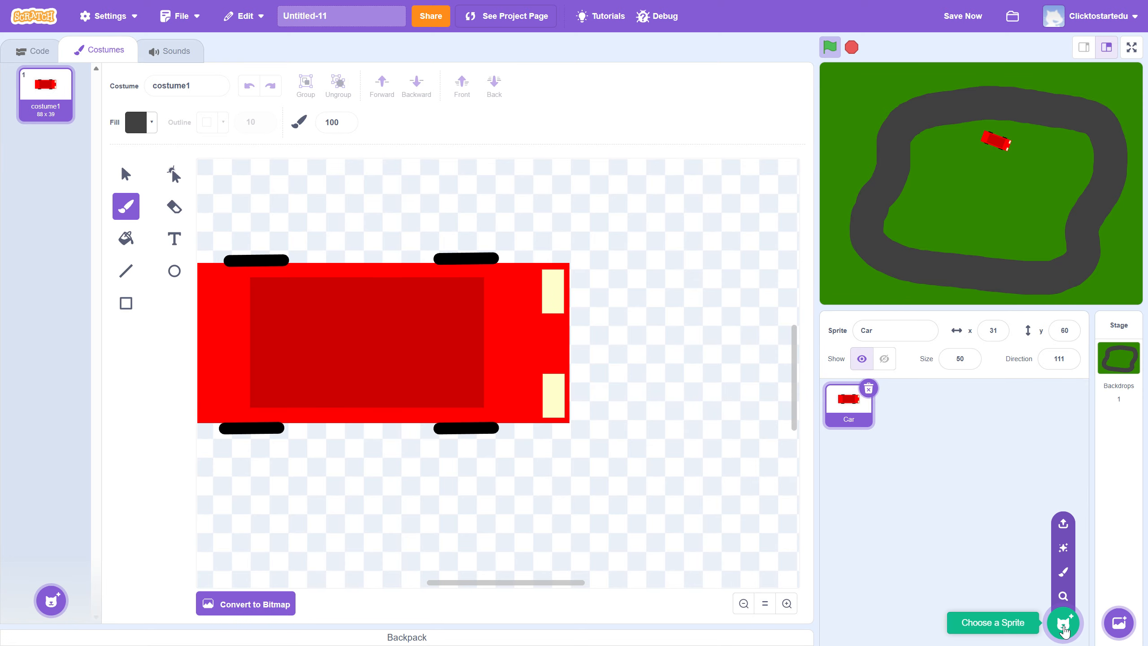
click(1063, 572)
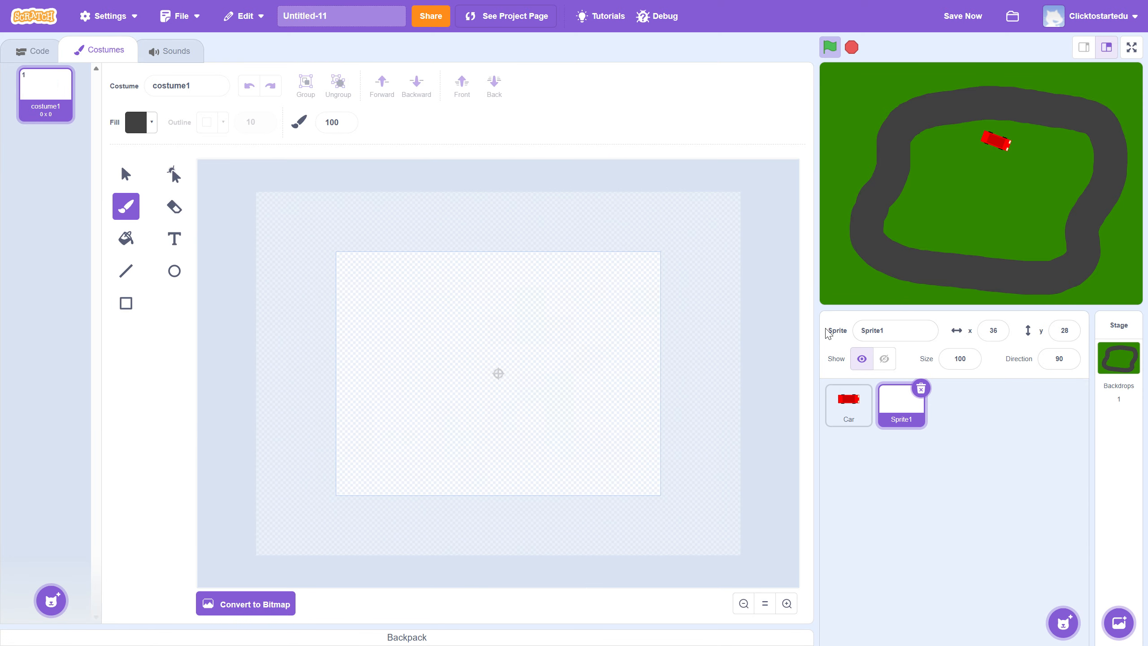
click(903, 330)
double_click(902, 329)
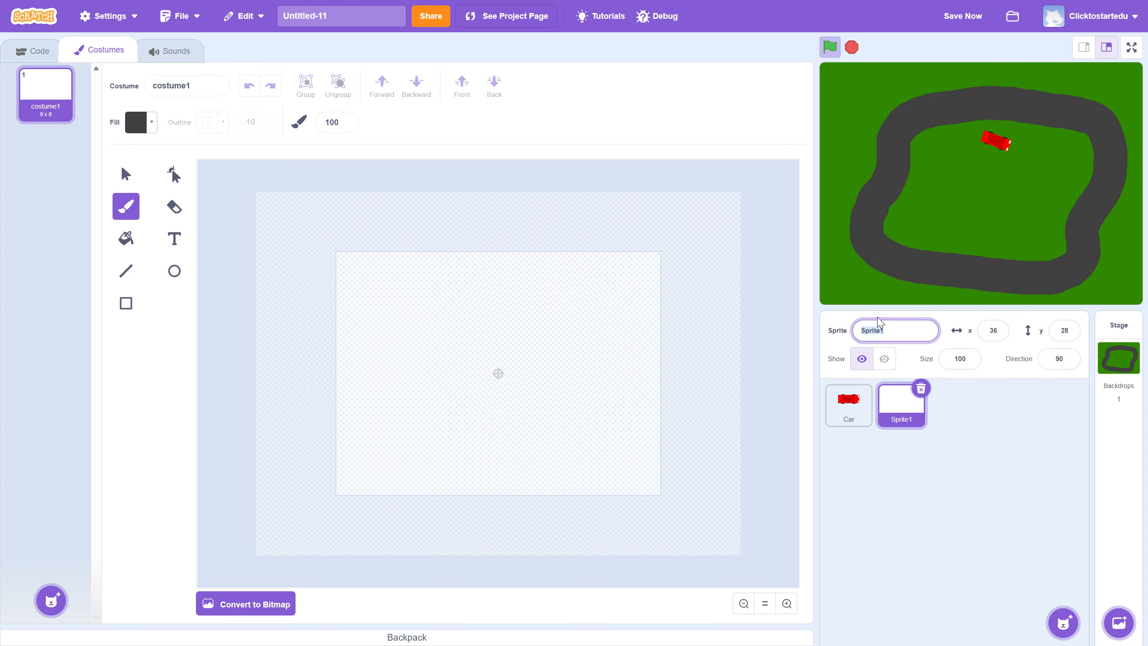
text(start)
key(ctrl+a)
text(Start / Finish)
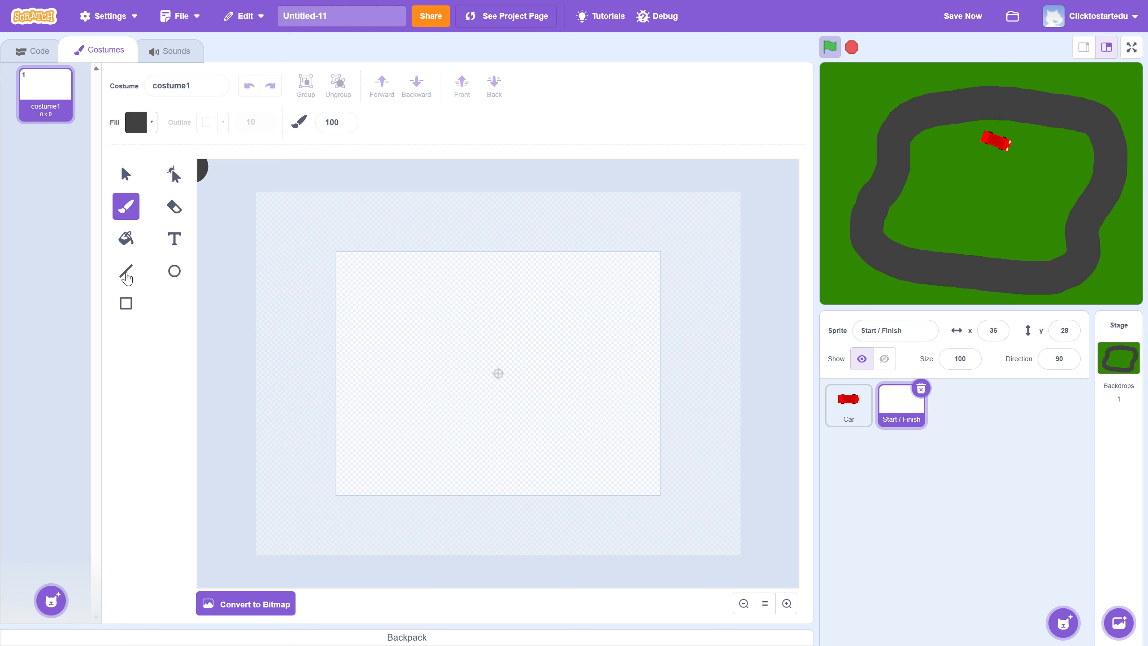
- Draw a vertical white line about 57 units long with outline width 10 and centre it on the Start / Finish costume
click(127, 273)
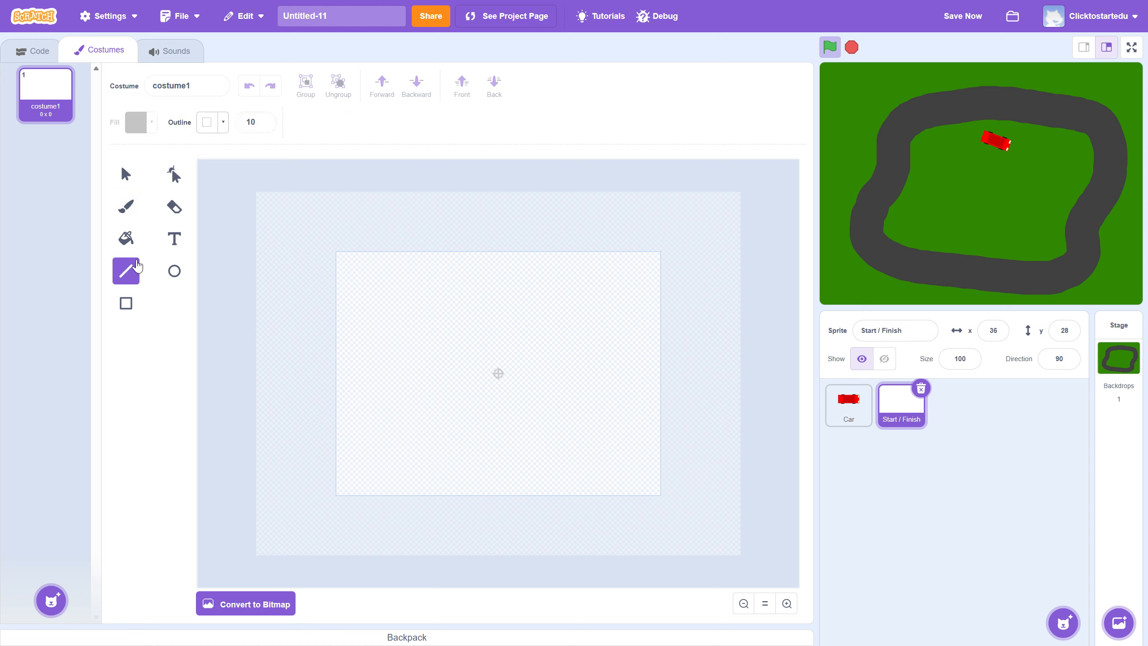
click(254, 122)
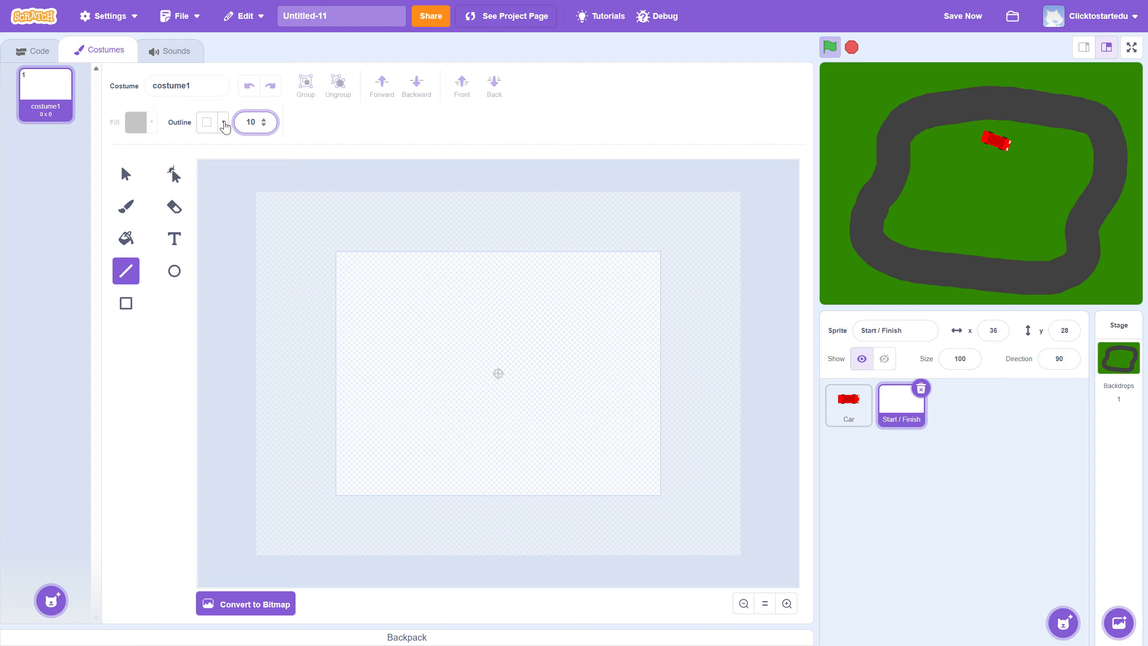
click(224, 123)
drag(156, 244, 244, 283)
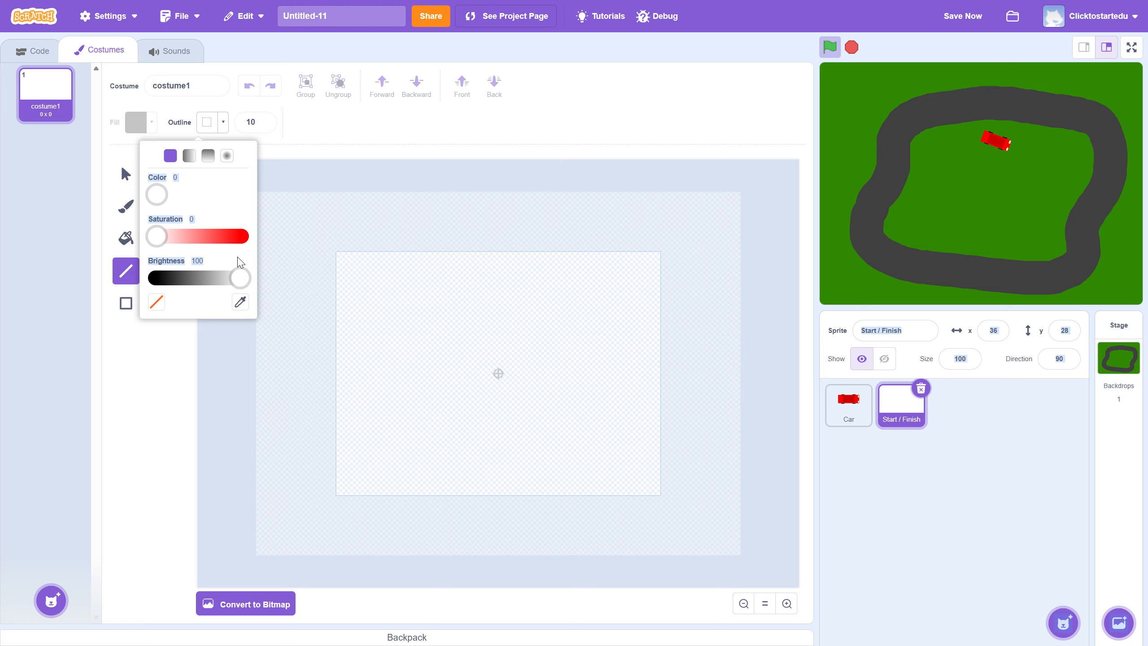
click(243, 280)
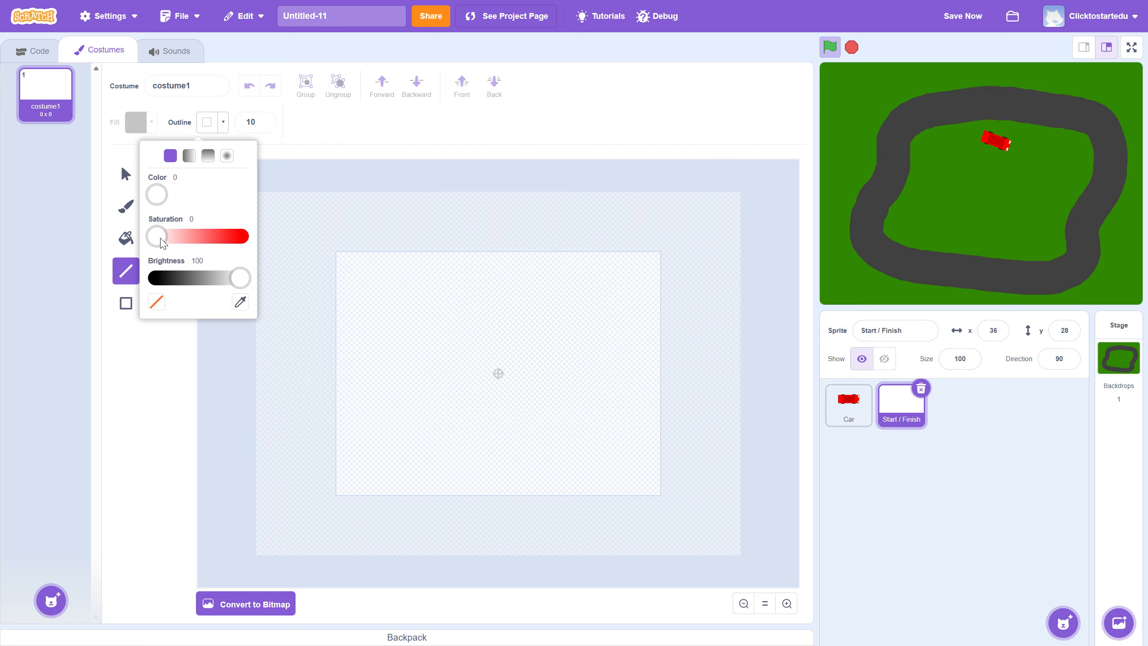
click(443, 136)
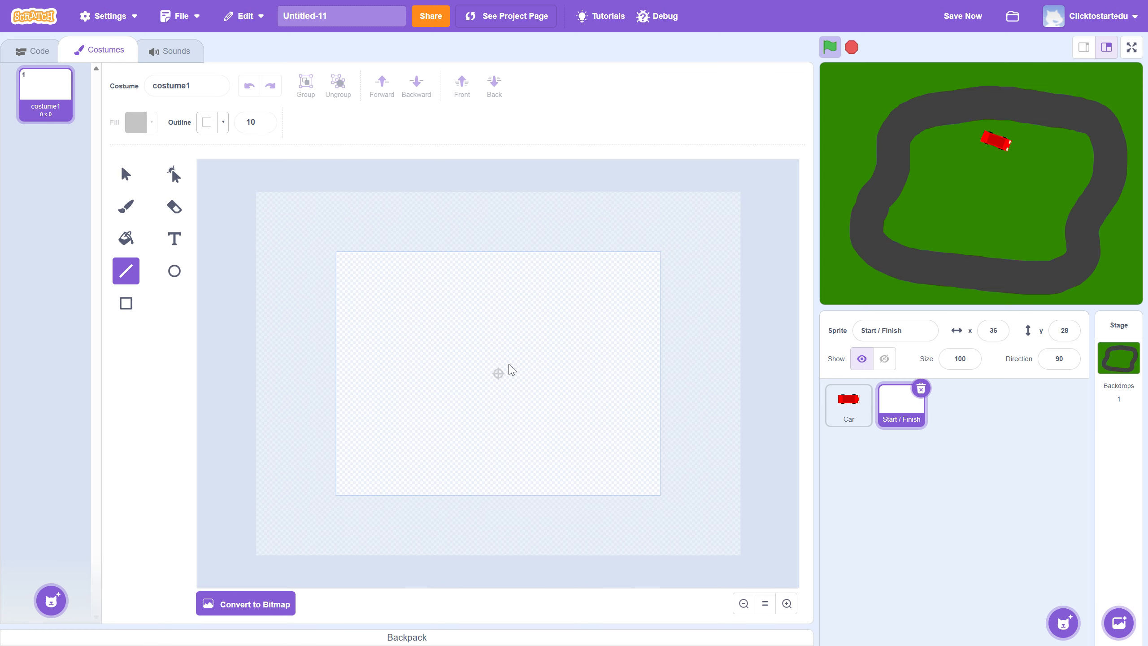
drag(499, 364, 500, 400)
click(126, 174)
click(498, 382)
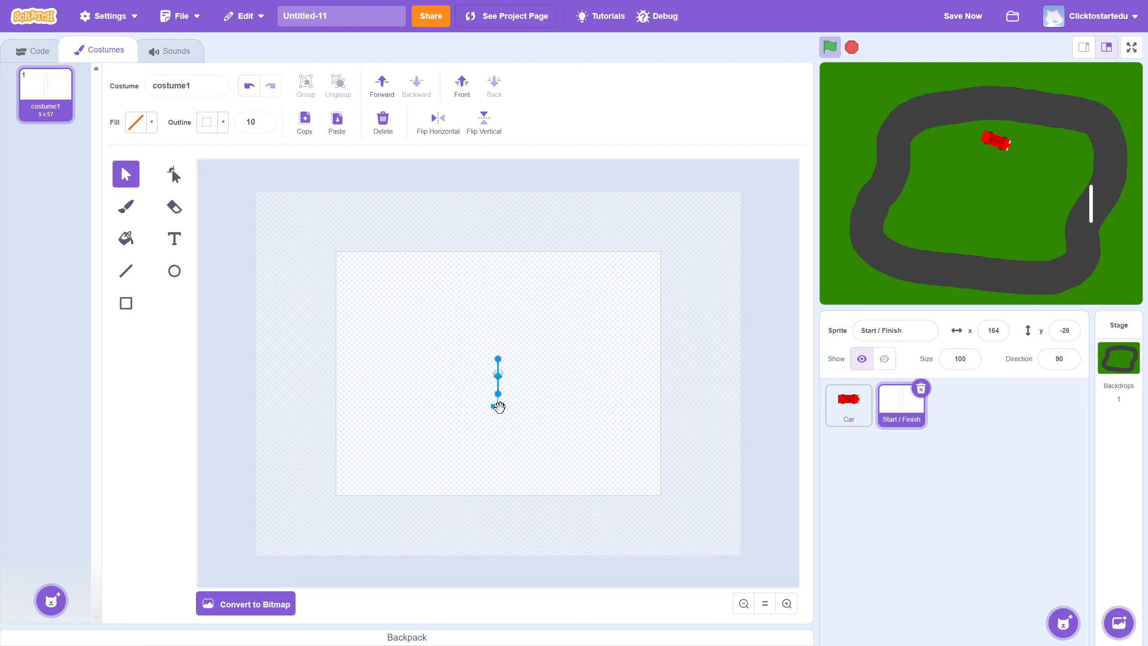
- Try the line rotated to horizontal across the track's right-hand side, and undo the rotation
drag(497, 404, 518, 376)
drag(1094, 206, 1105, 189)
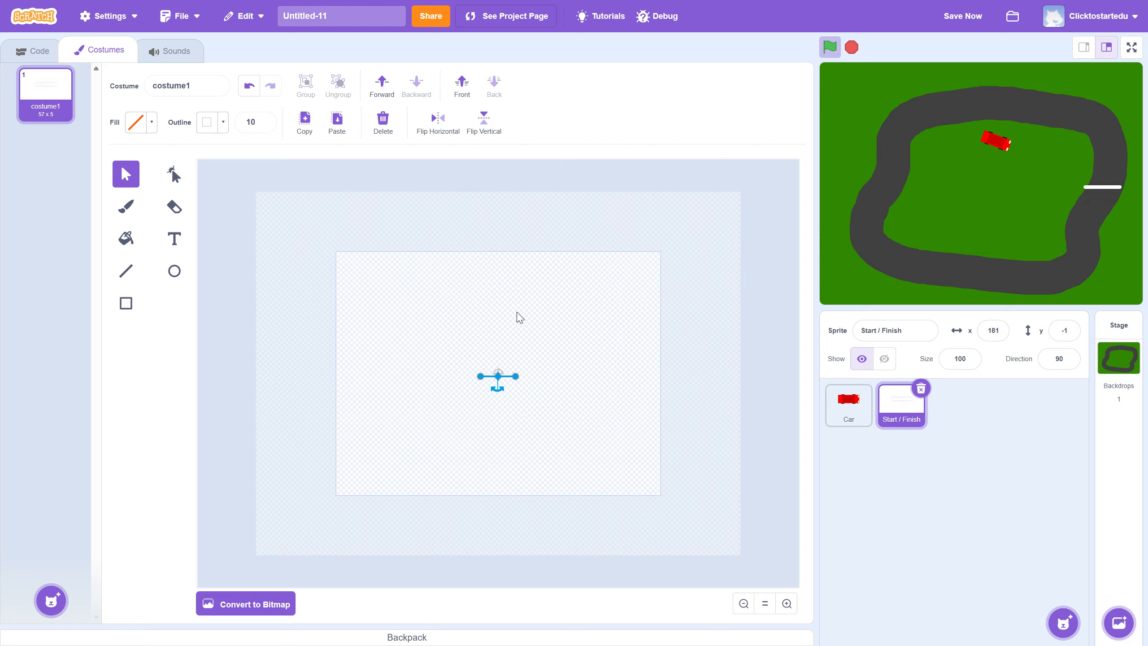
key(ctrl+z)
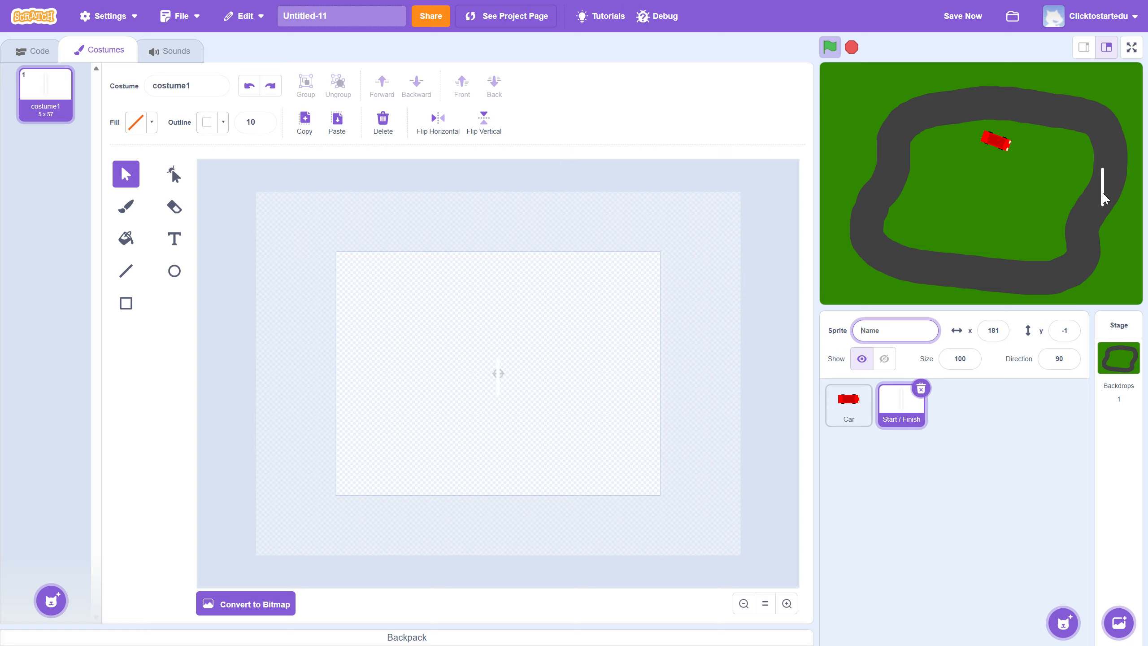
- Place the vertical Start / Finish line across the middle of the track's lower stretch, at about x -4, y -129
drag(1102, 195, 979, 284)
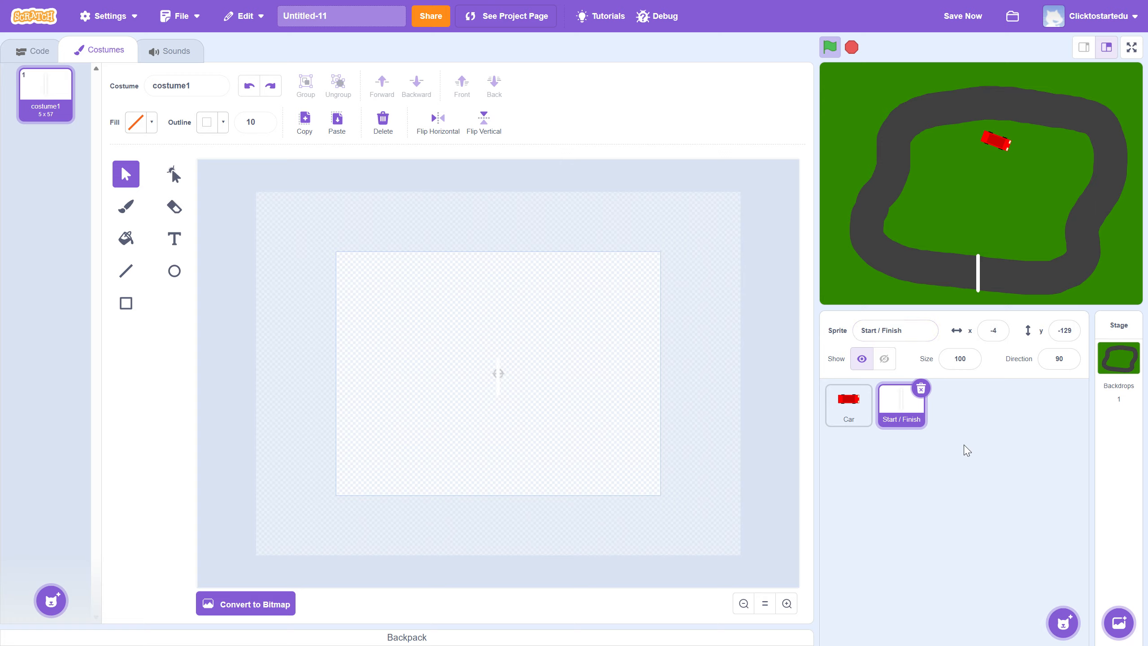